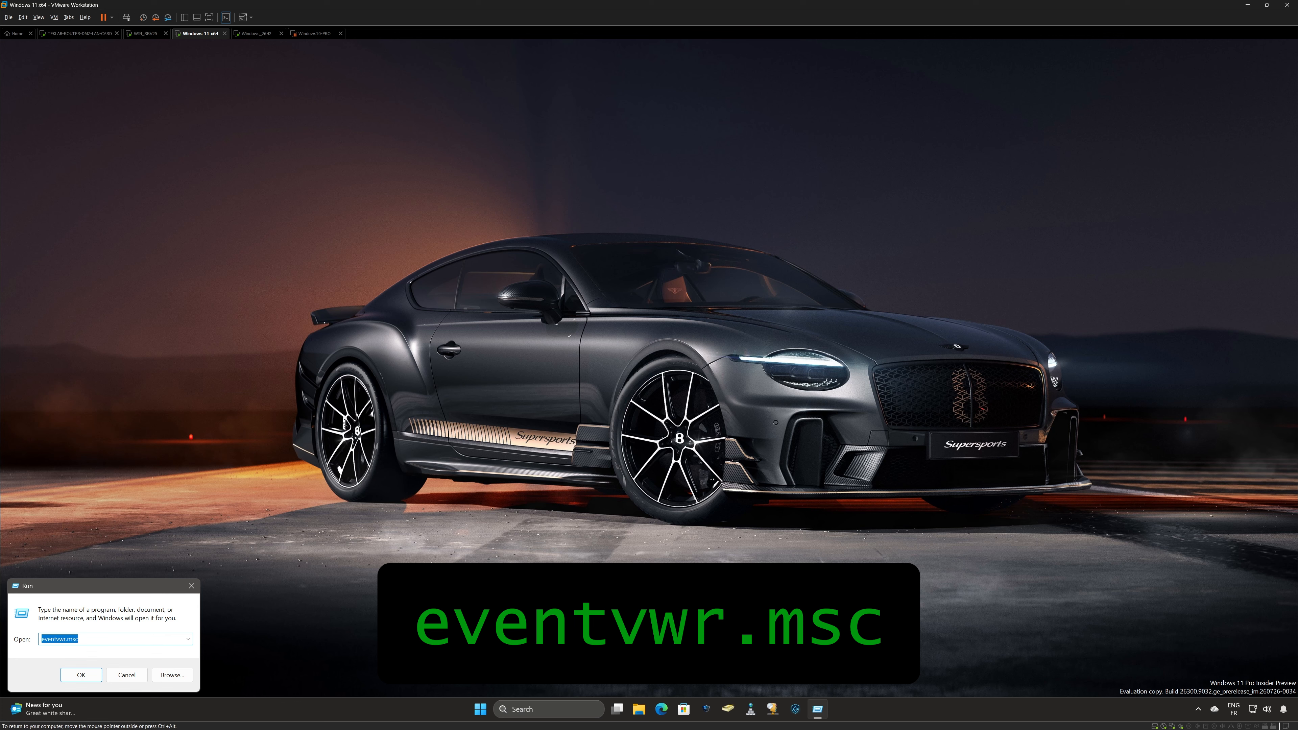
- Dismiss the Run dialog and open Event Viewer by searching Windows for "eve"
{"action": "left_click", "coordinate": [59, 639]}
{"action": "left_click", "coordinate": [123, 676]}
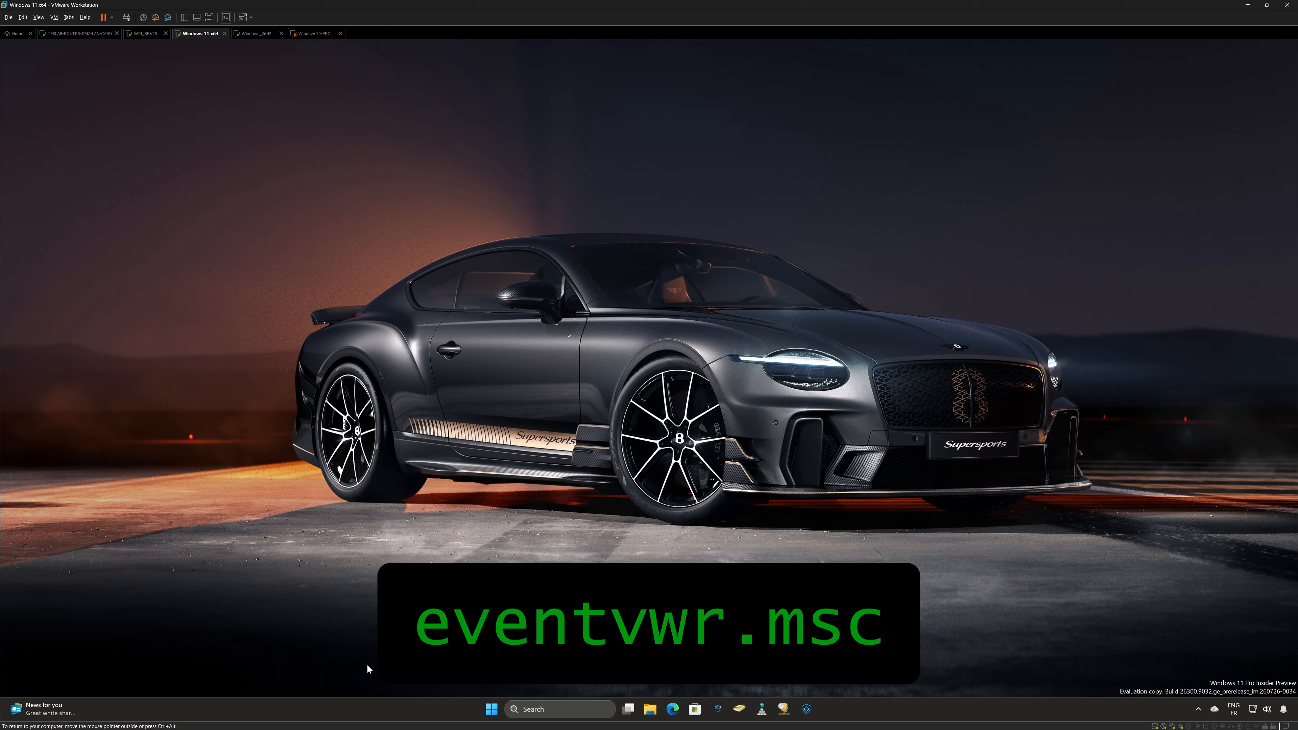
{"action": "left_click", "coordinate": [491, 709]}
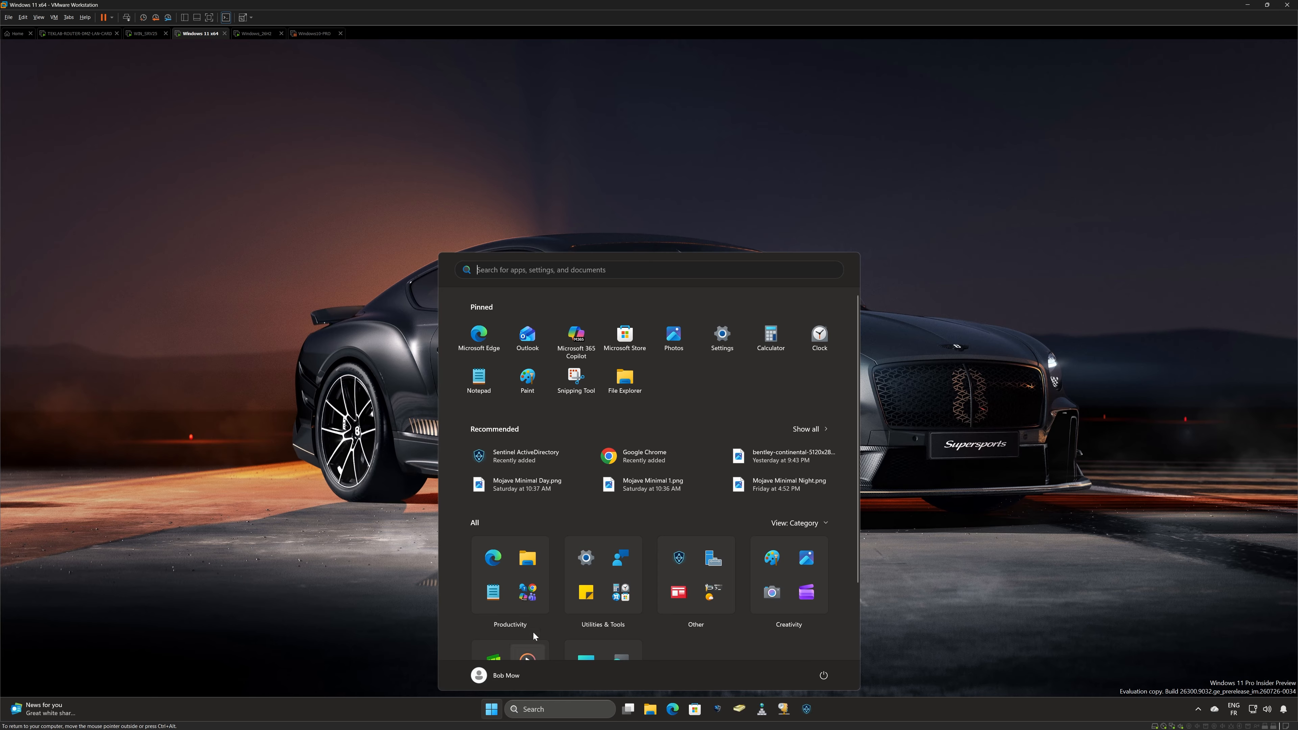
{"action": "type", "text": "eve"}
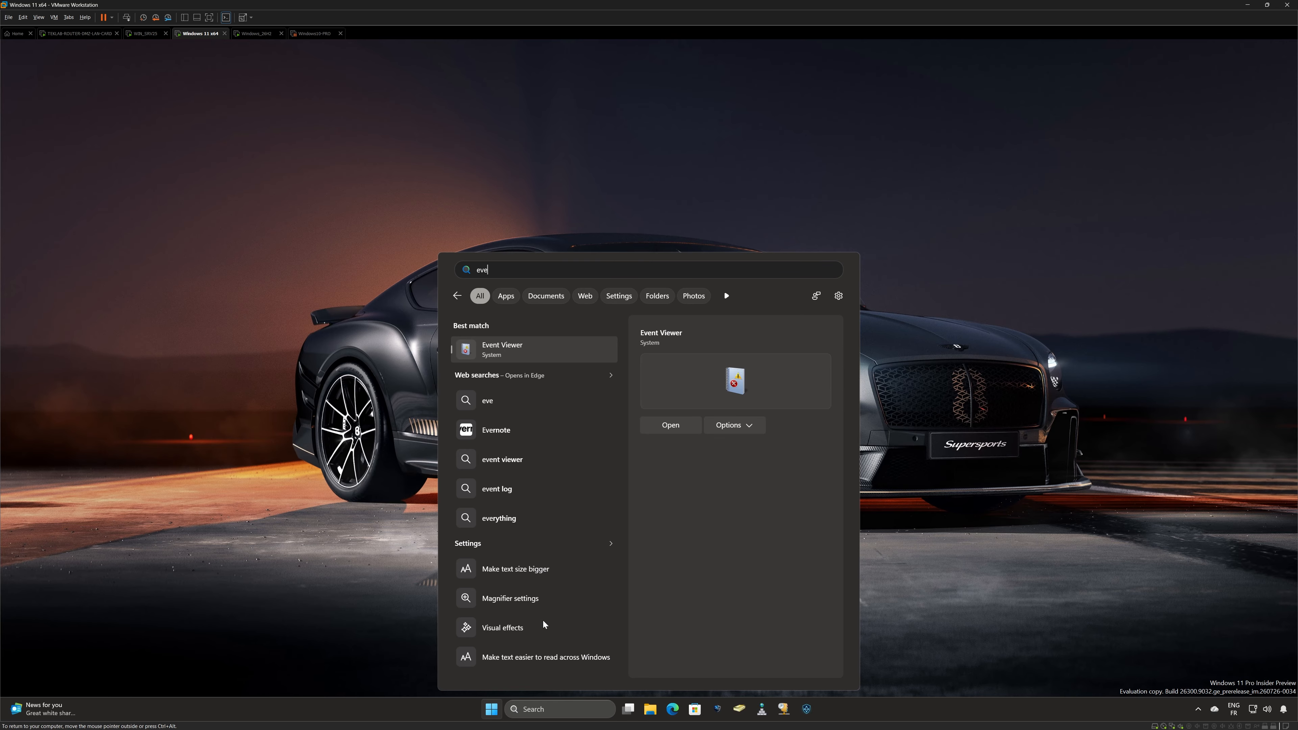
{"action": "left_click", "coordinate": [497, 352]}
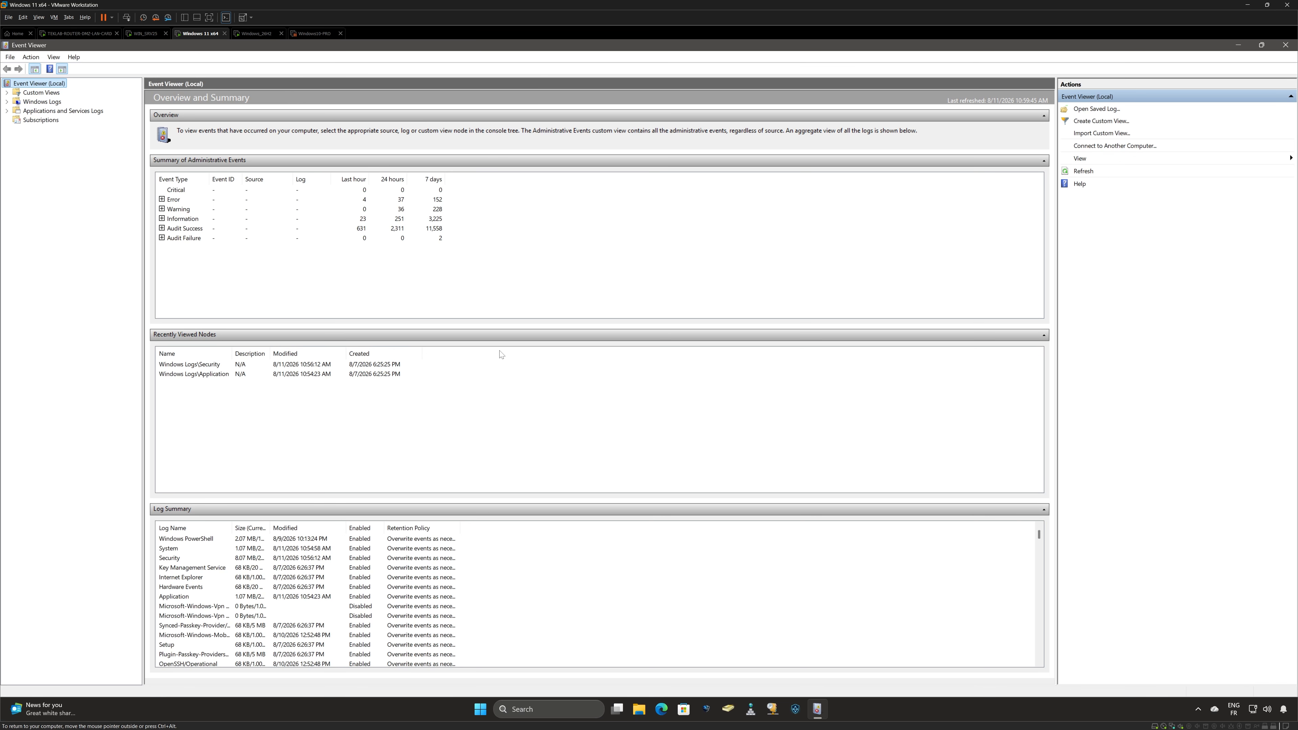
- Connect Event Viewer to another computer, choosing the domain controller DC25 from a search of the entire directory
{"action": "right_click", "coordinate": [40, 85]}
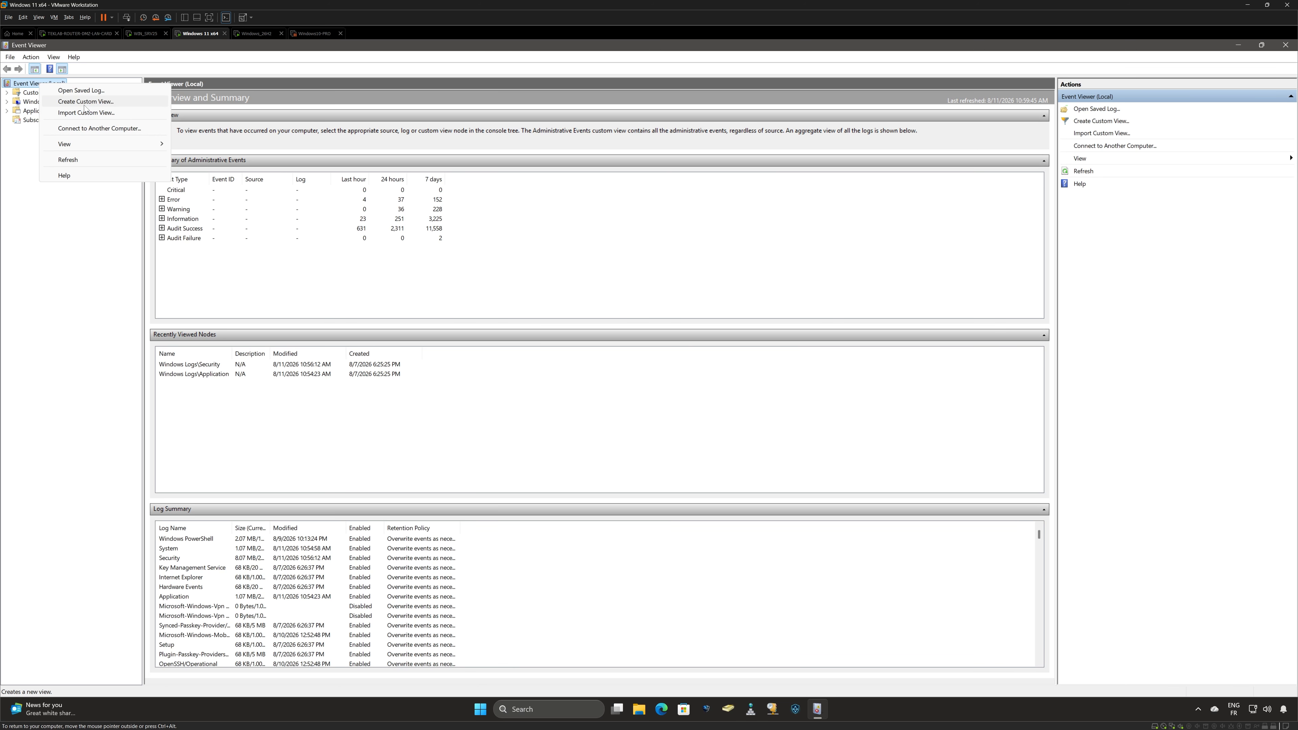
{"action": "left_click", "coordinate": [99, 128]}
{"action": "left_click_drag", "start_coordinate": [292, 156], "coordinate": [665, 468]}
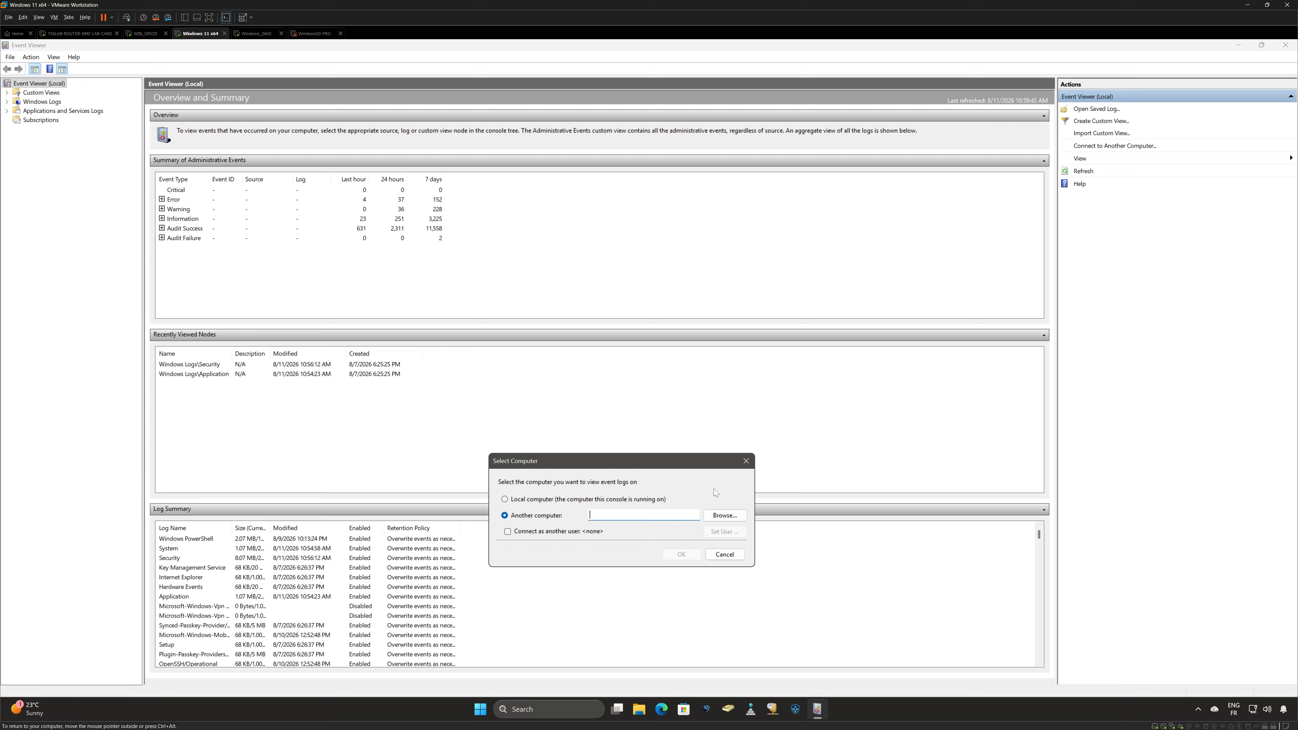
{"action": "left_click", "coordinate": [724, 514]}
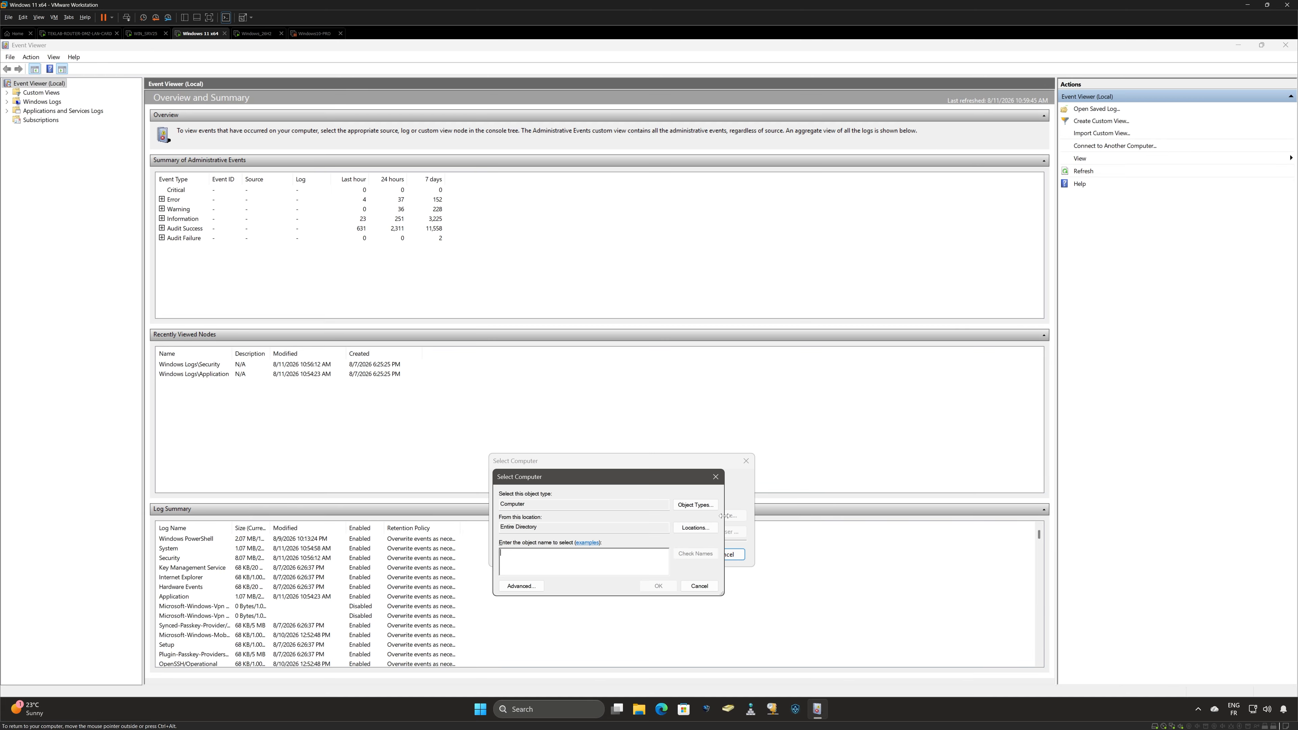
{"action": "left_click", "coordinate": [521, 585]}
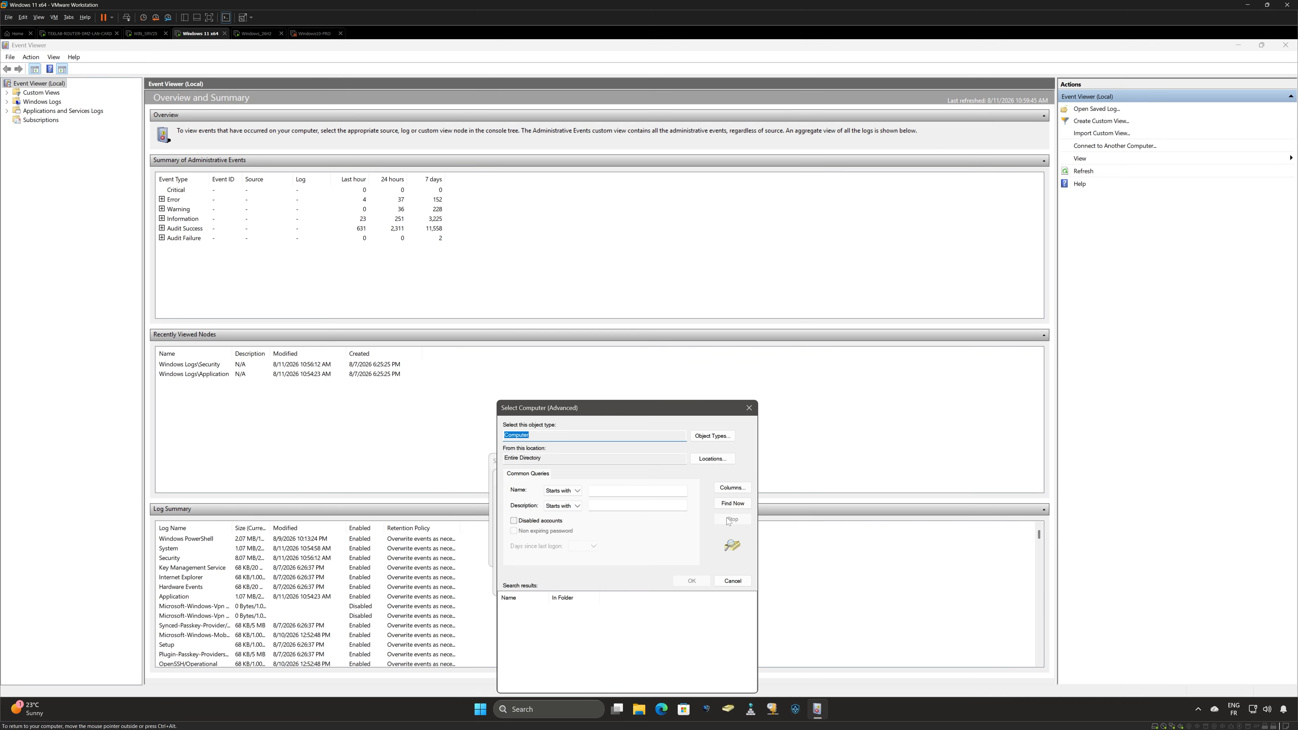
{"action": "left_click", "coordinate": [736, 509]}
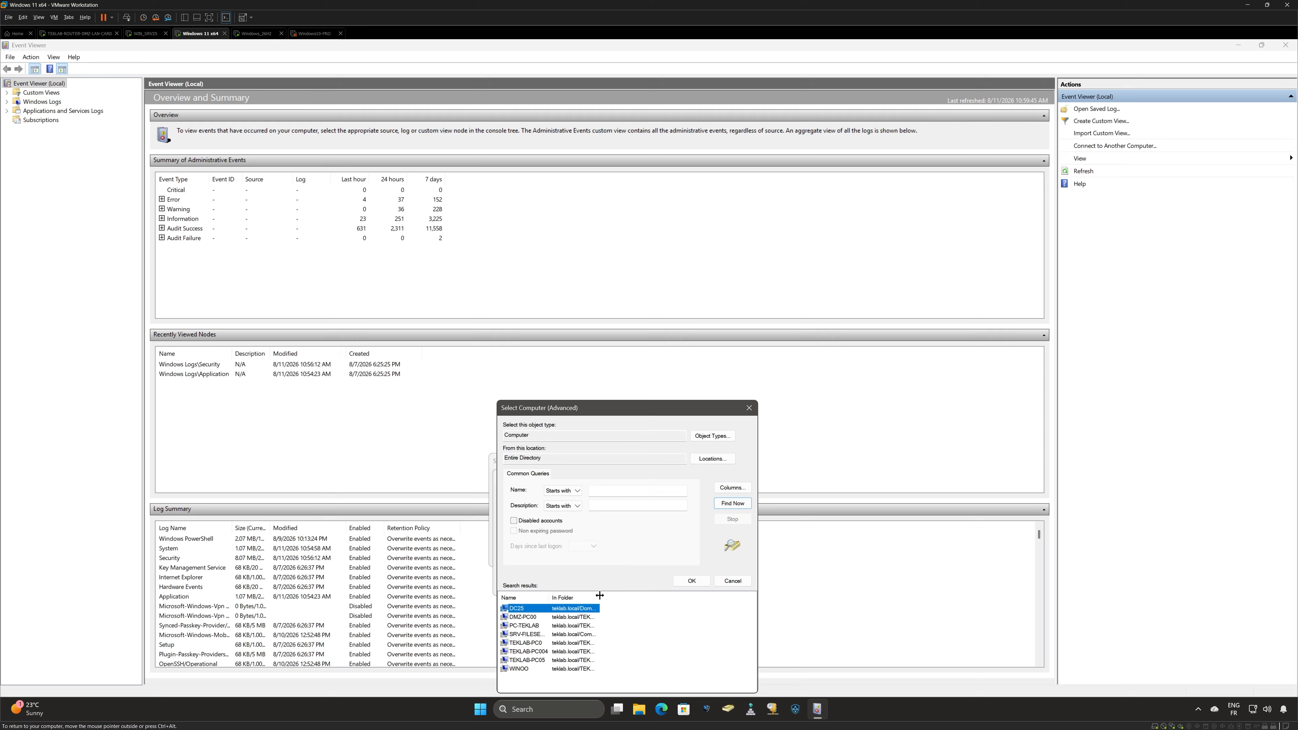
{"action": "left_click_drag", "start_coordinate": [599, 596], "coordinate": [660, 596]}
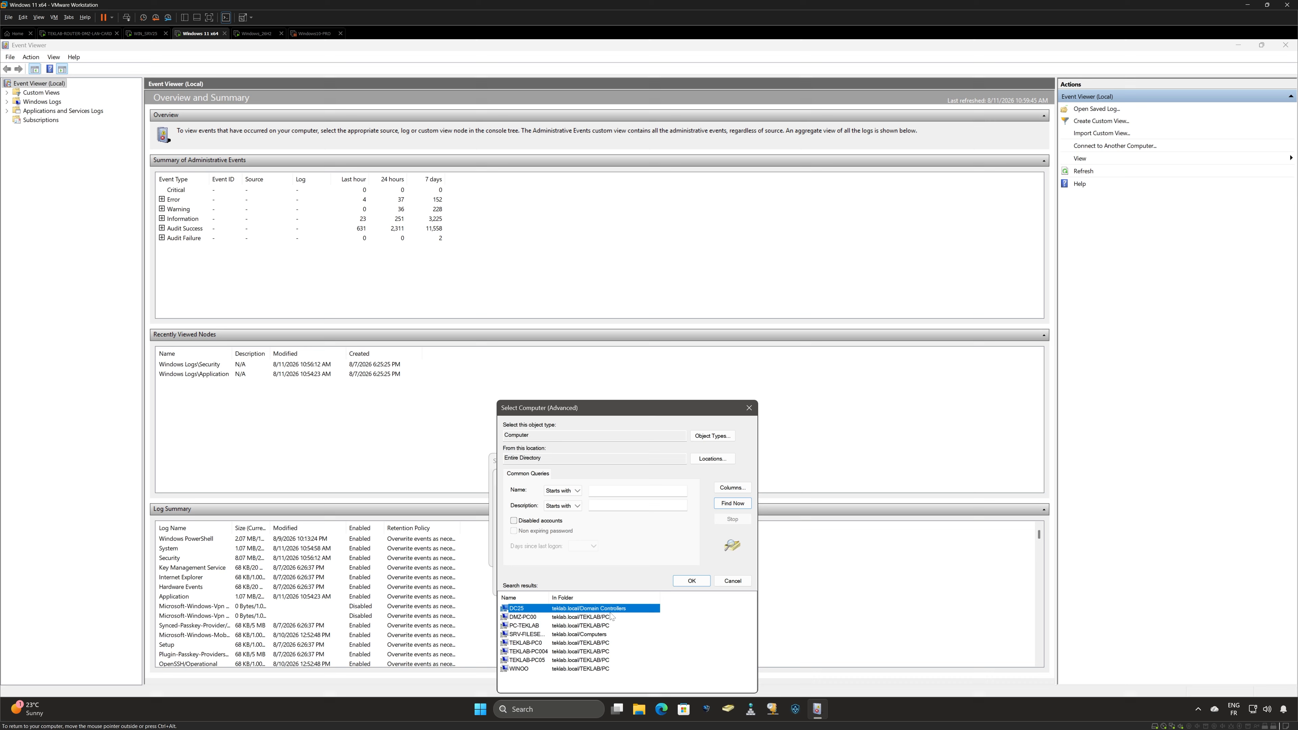
{"action": "left_click", "coordinate": [691, 581]}
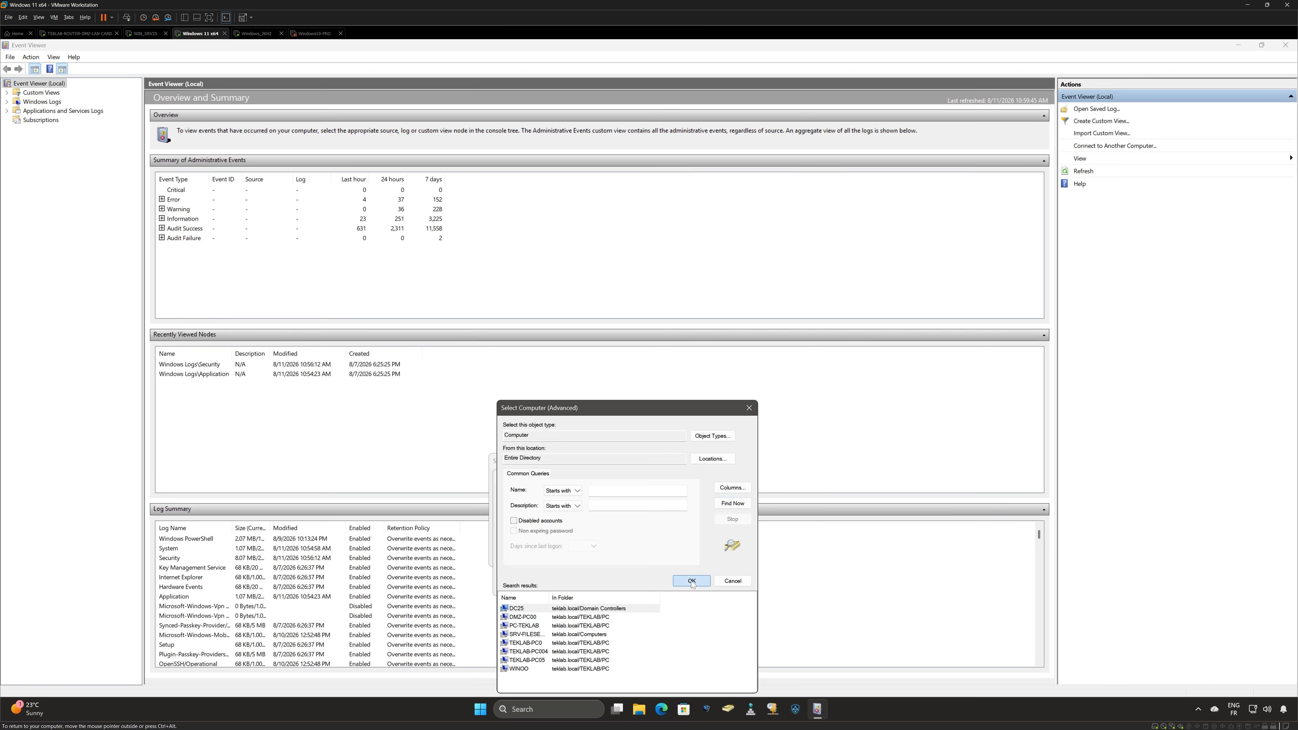
{"action": "left_click", "coordinate": [658, 586]}
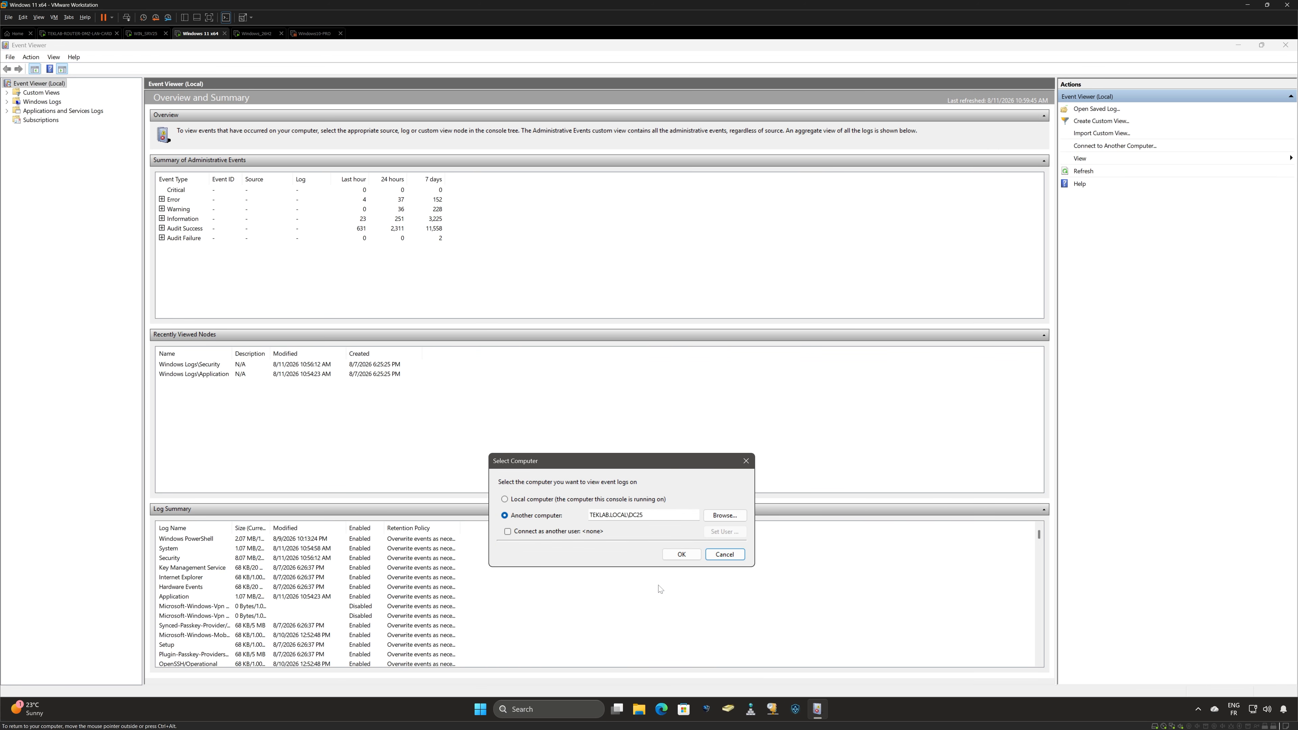
{"action": "left_click", "coordinate": [681, 555]}
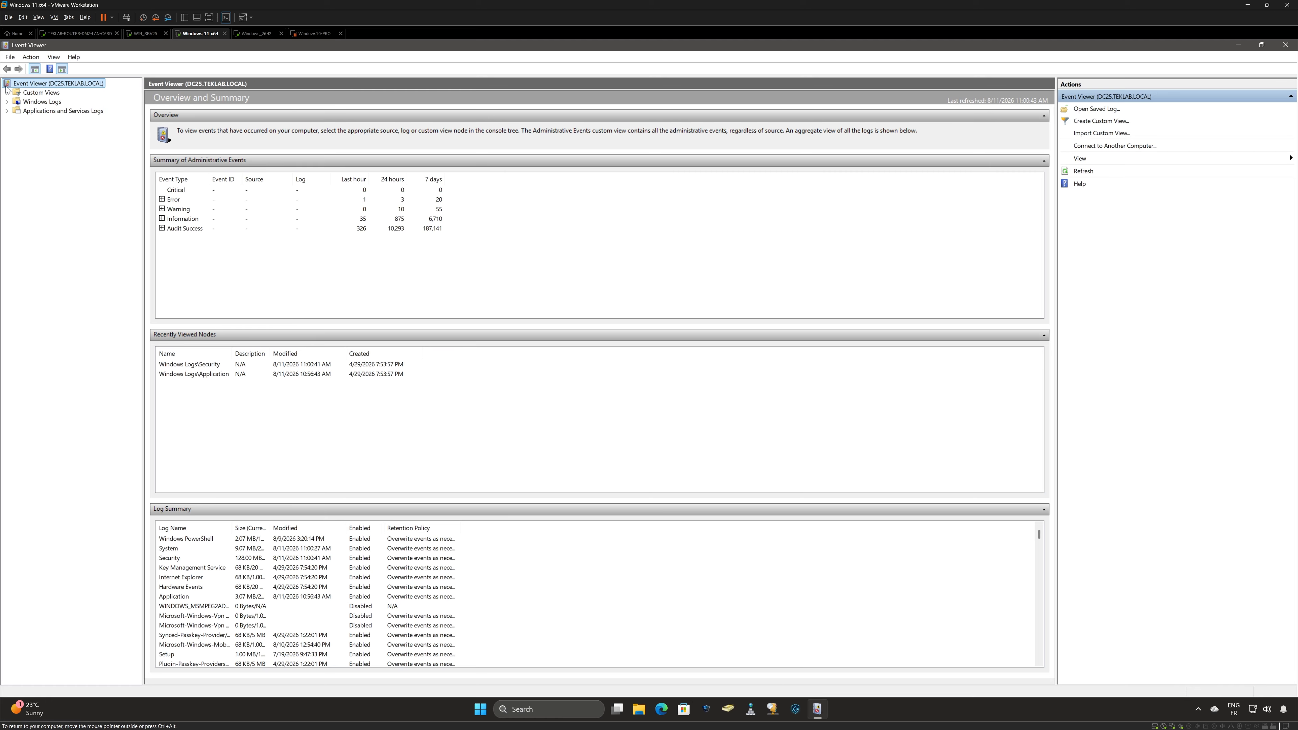
- Open the Security log under Windows Logs and enlarge its event list to show more rows
{"action": "left_click", "coordinate": [7, 103]}
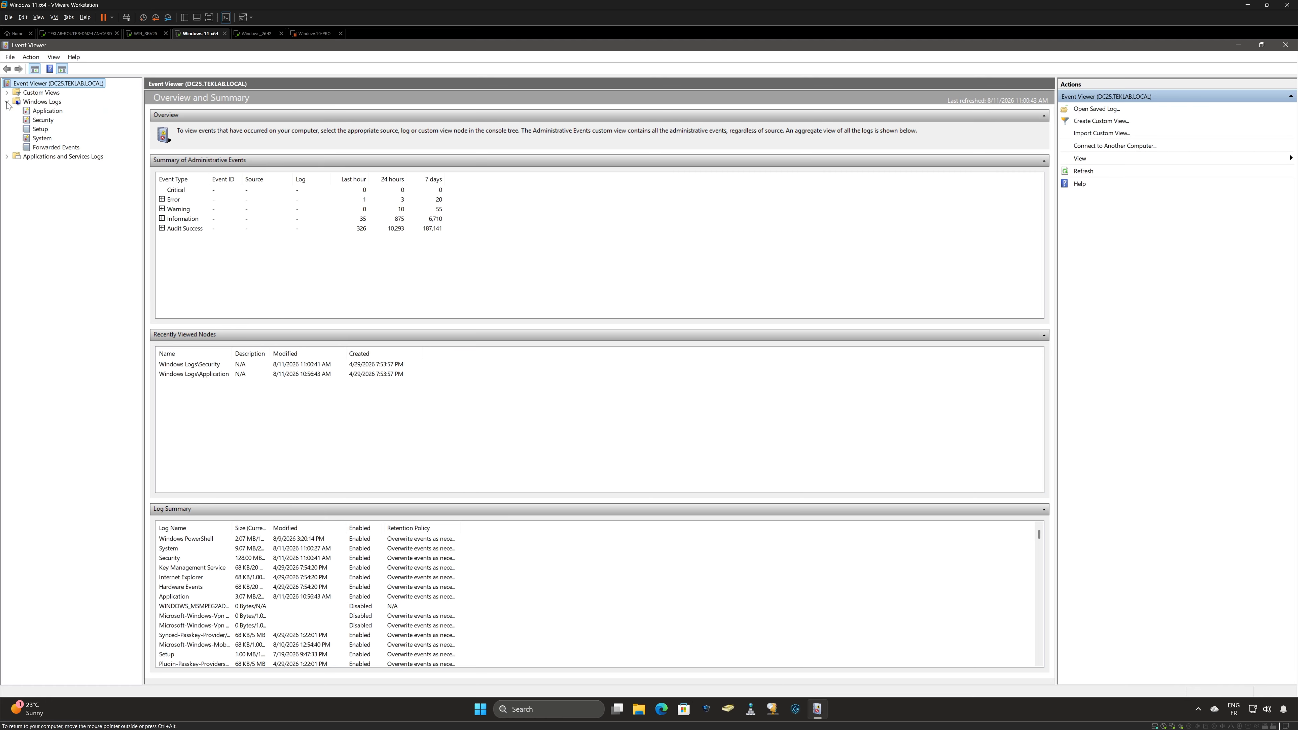
{"action": "left_click", "coordinate": [42, 120]}
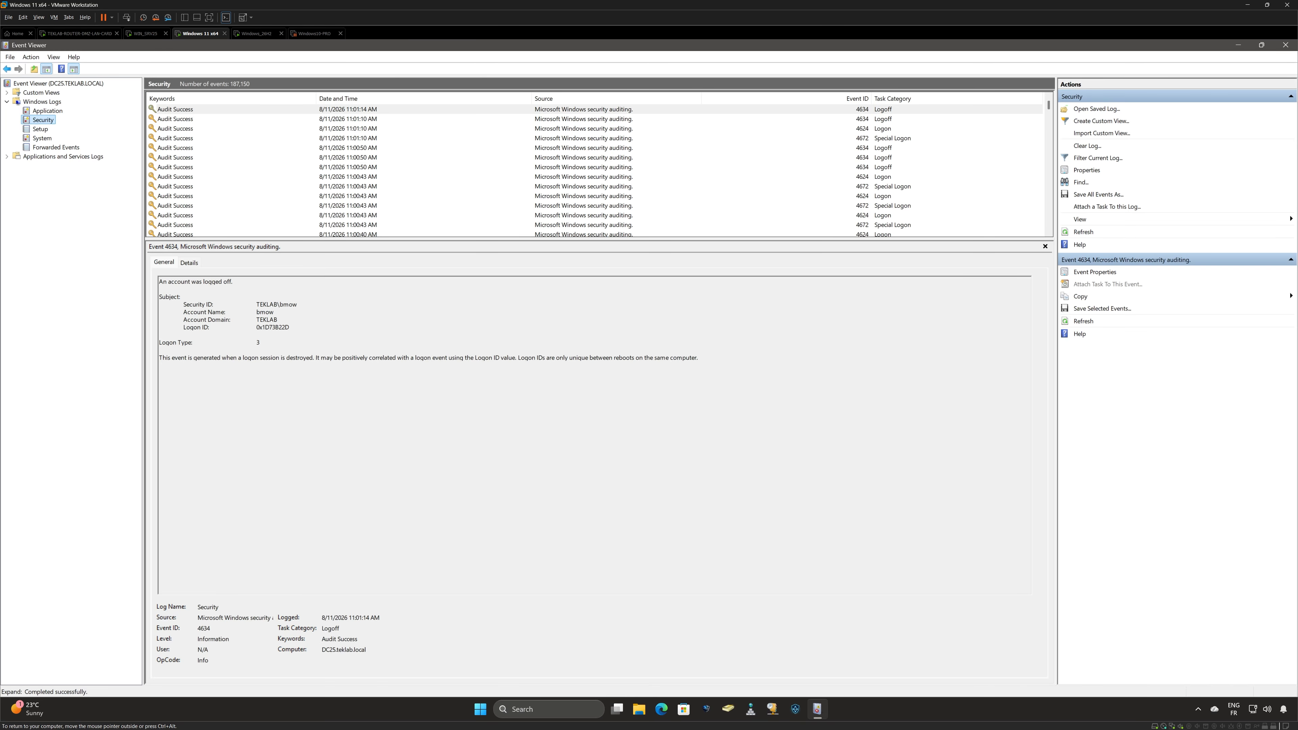
{"action": "left_click_drag", "start_coordinate": [574, 239], "coordinate": [574, 340]}
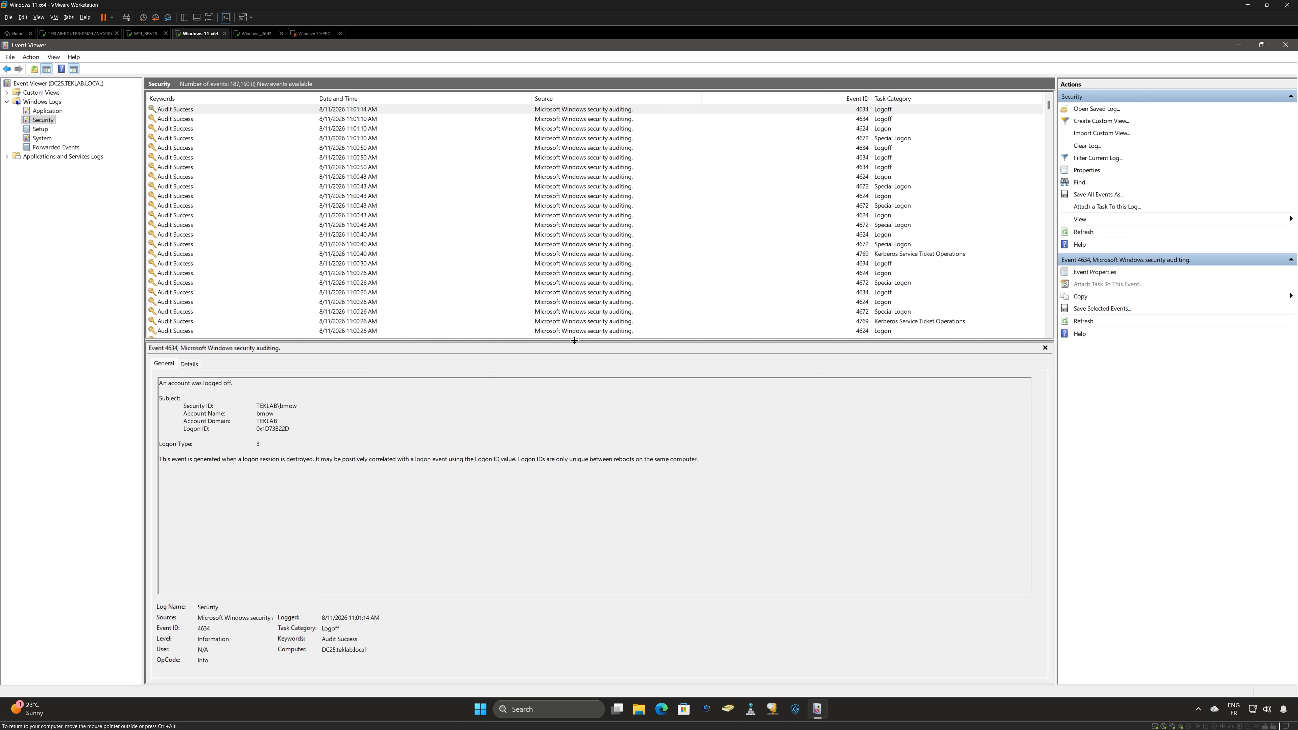
- Filter the Security log by event ID 4740 and select the most recent event
{"action": "left_click", "coordinate": [1099, 157]}
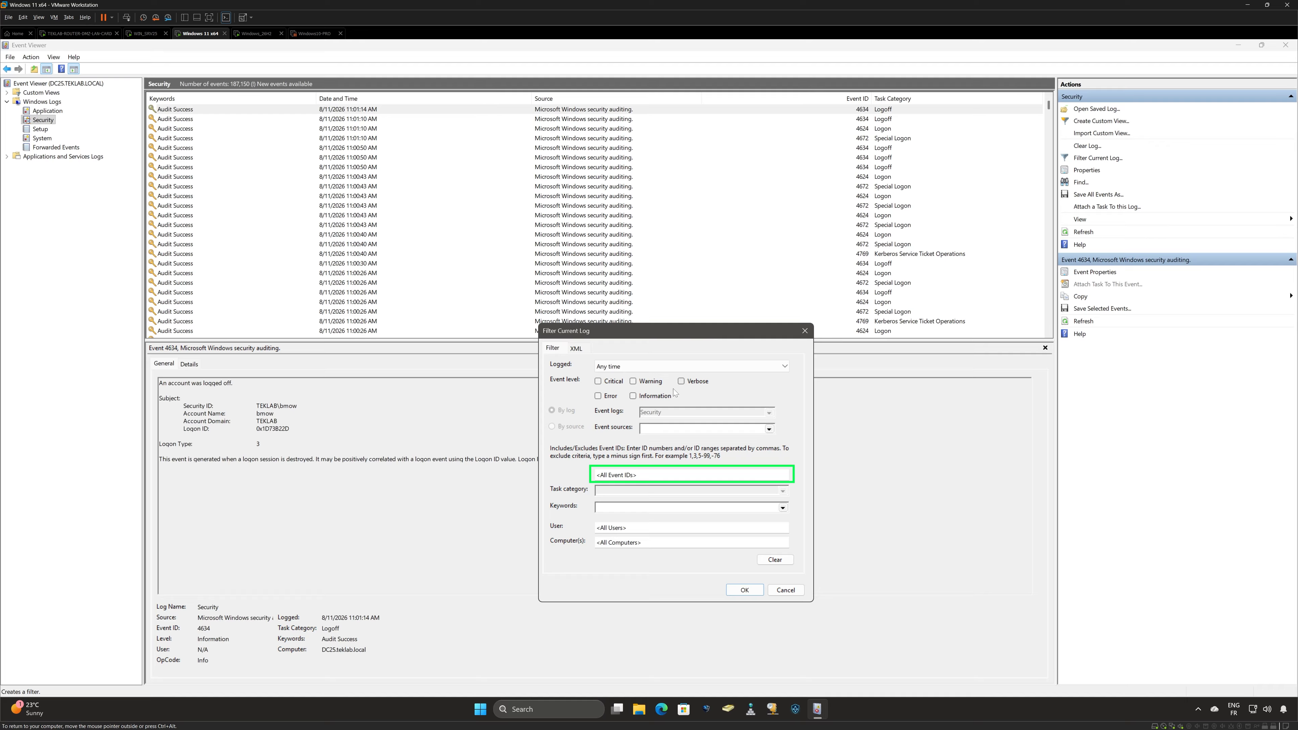
{"action": "left_click", "coordinate": [616, 475]}
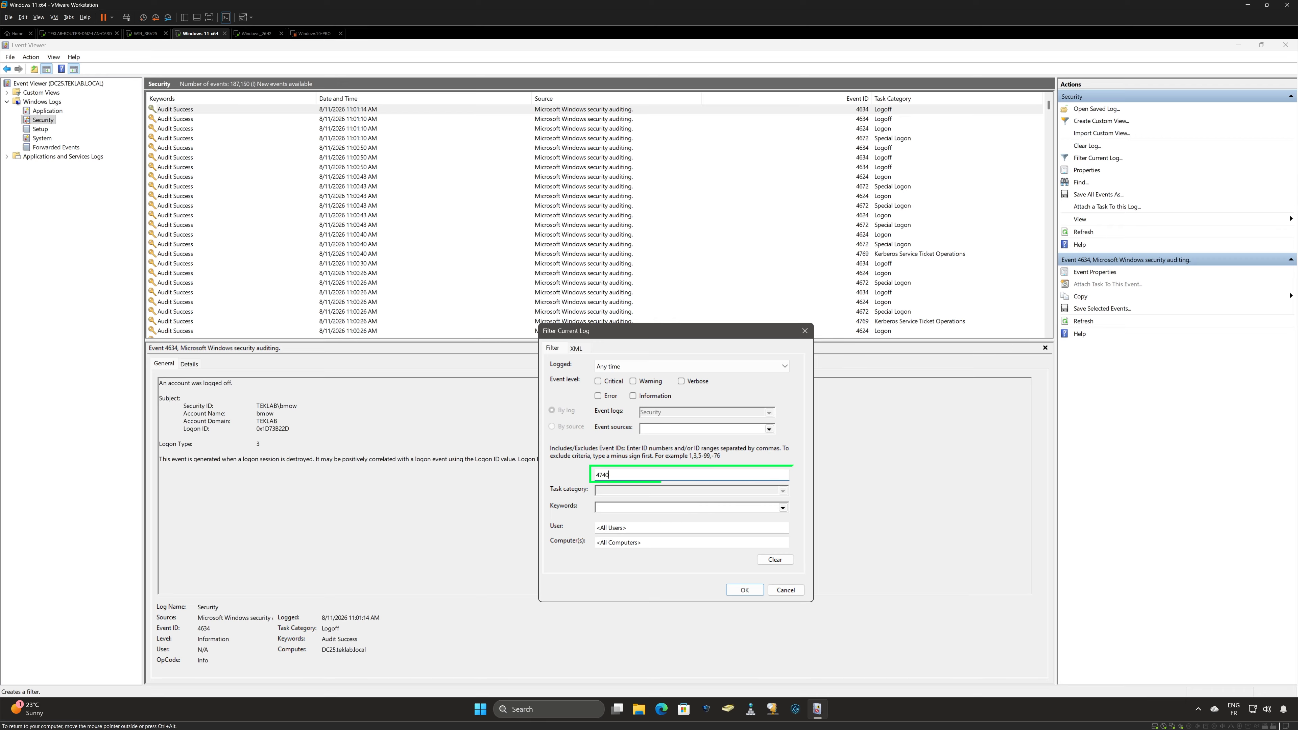
{"action": "left_click", "coordinate": [739, 591]}
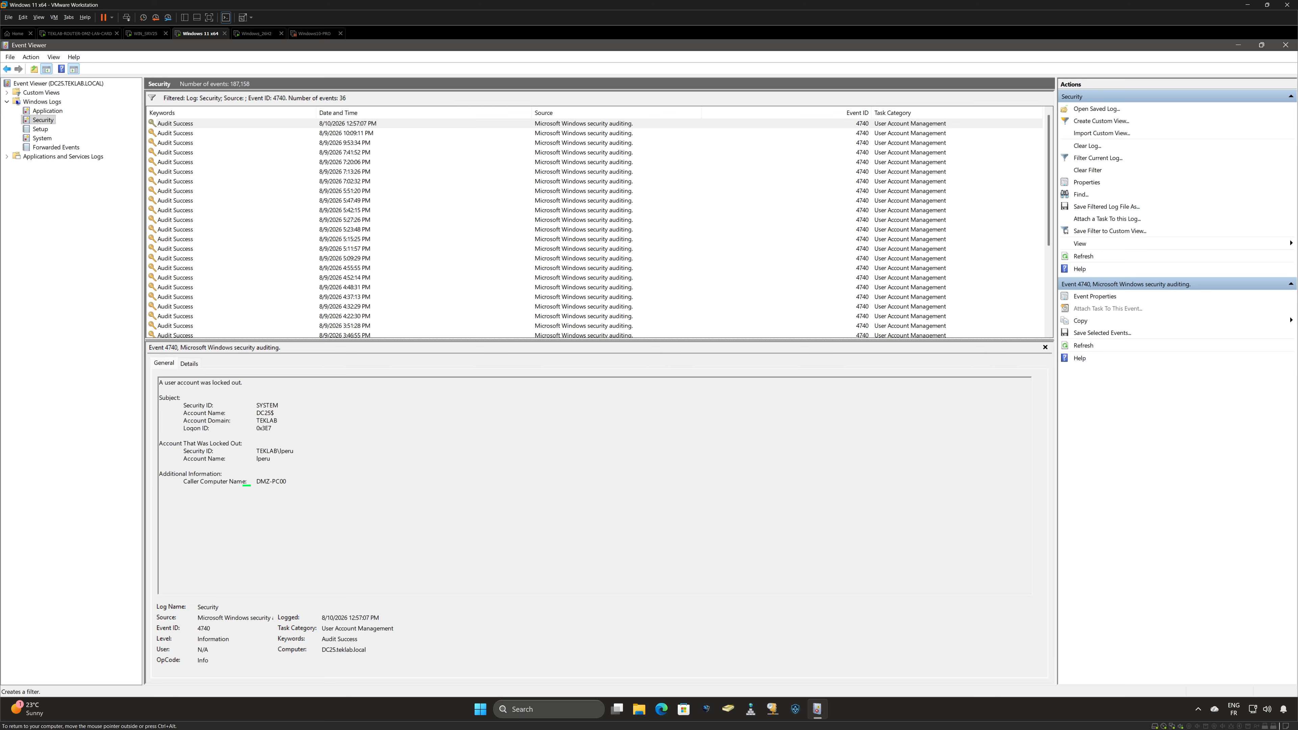
{"action": "left_click", "coordinate": [170, 126]}
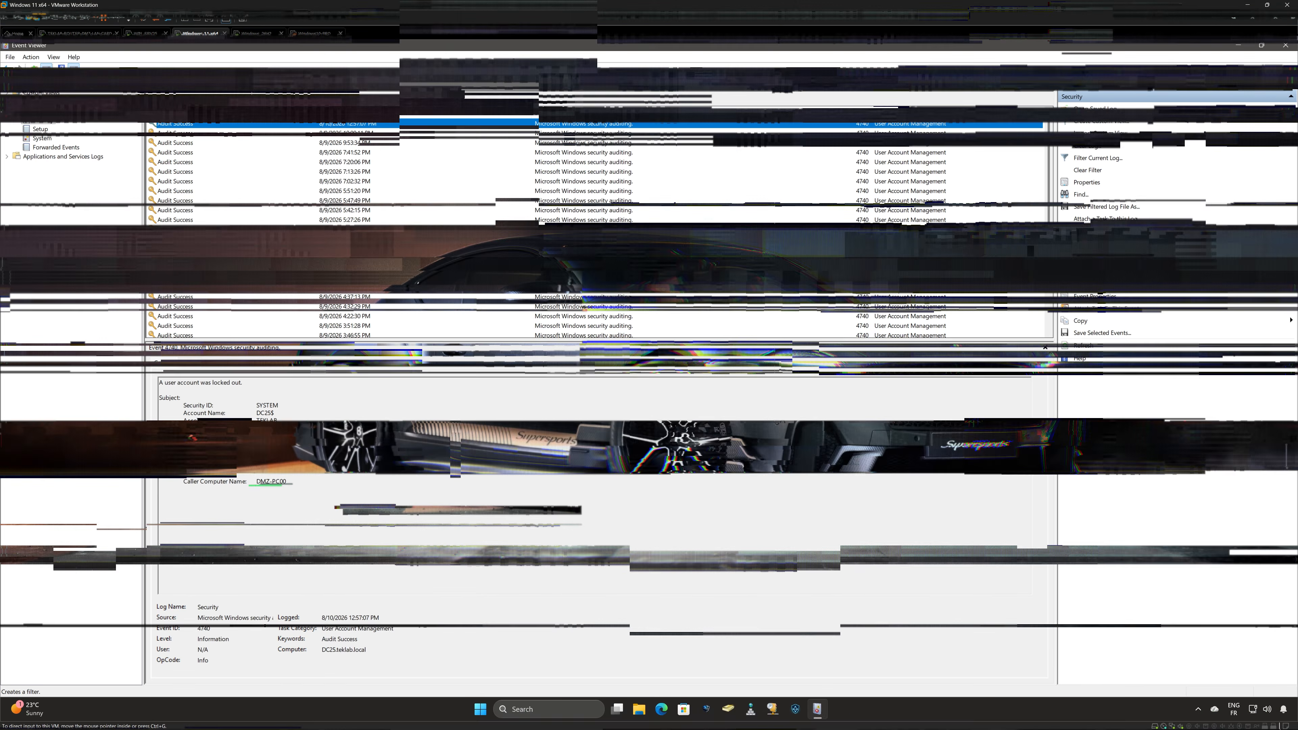
- Switch to the Sentinel RSAT Control Center, maximize its window and look through the list of RSAT components
{"action": "left_click", "coordinate": [707, 710]}
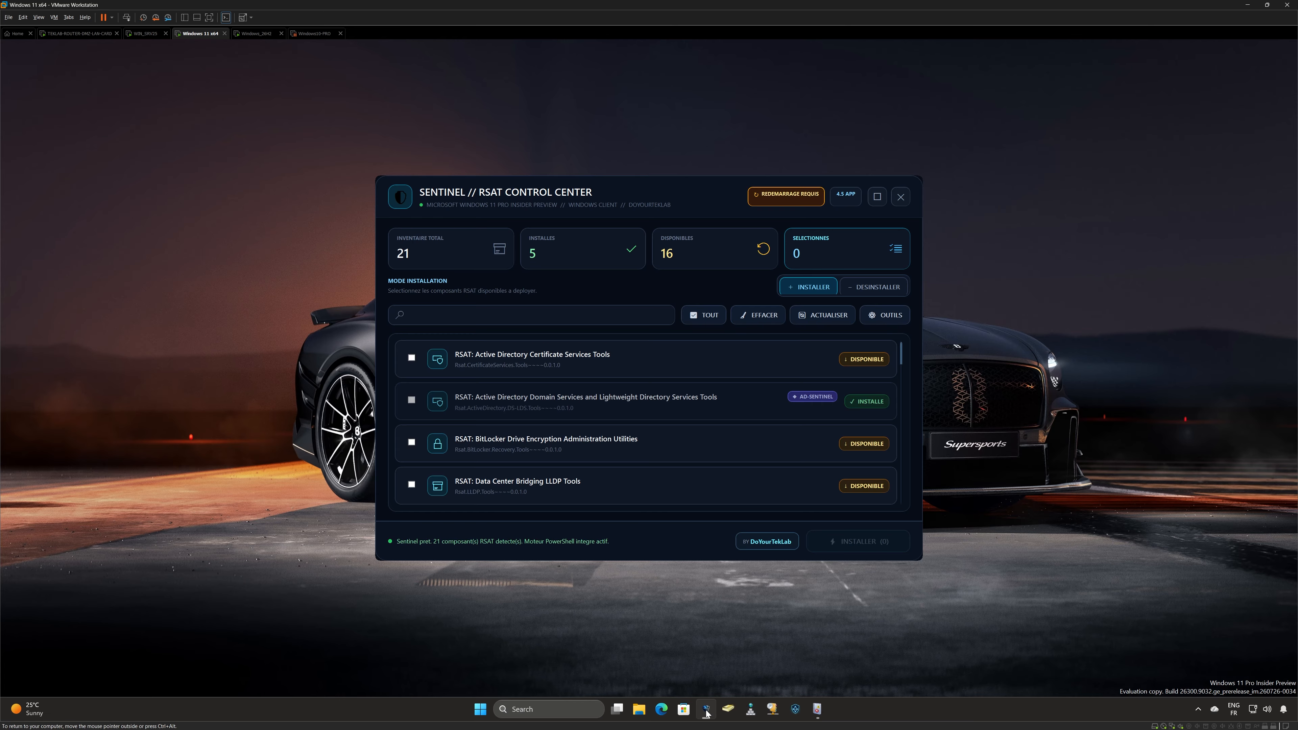
{"action": "left_click", "coordinate": [877, 197]}
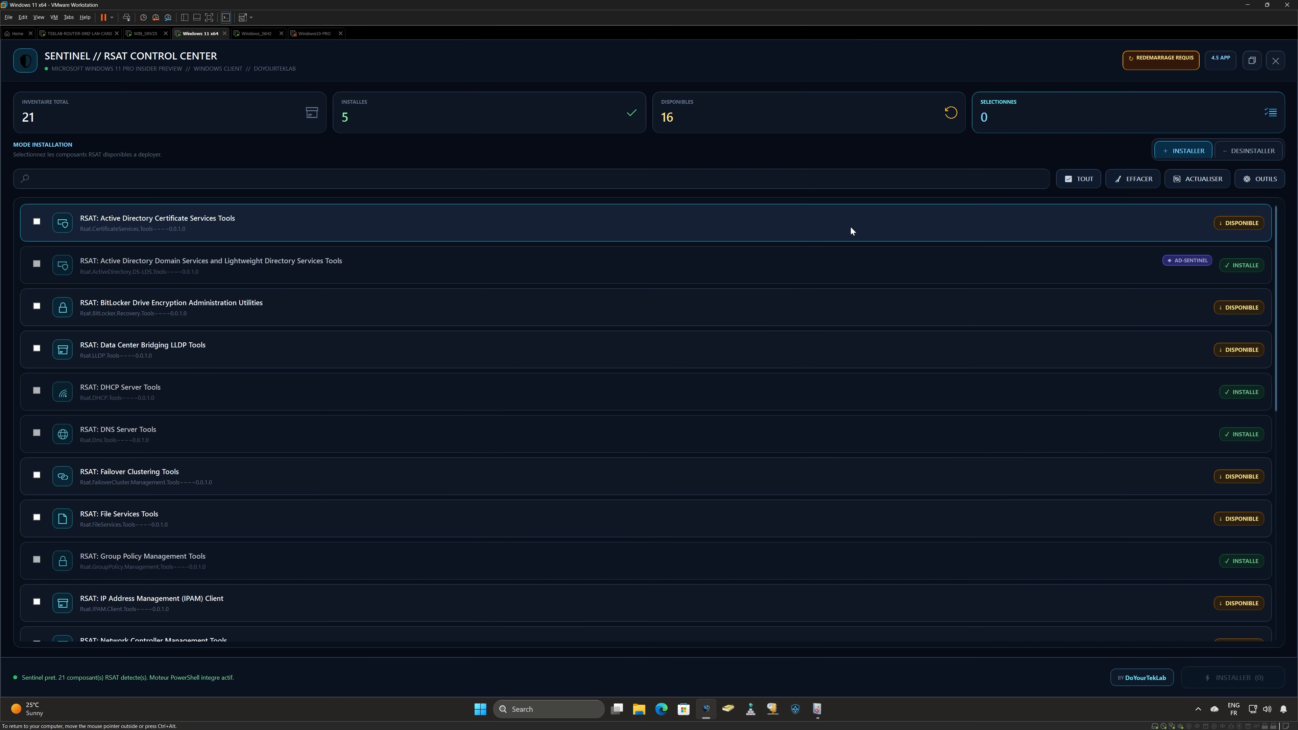
{"action": "scroll", "coordinate": [842, 273], "scroll_direction": "down", "scroll_amount": 5}
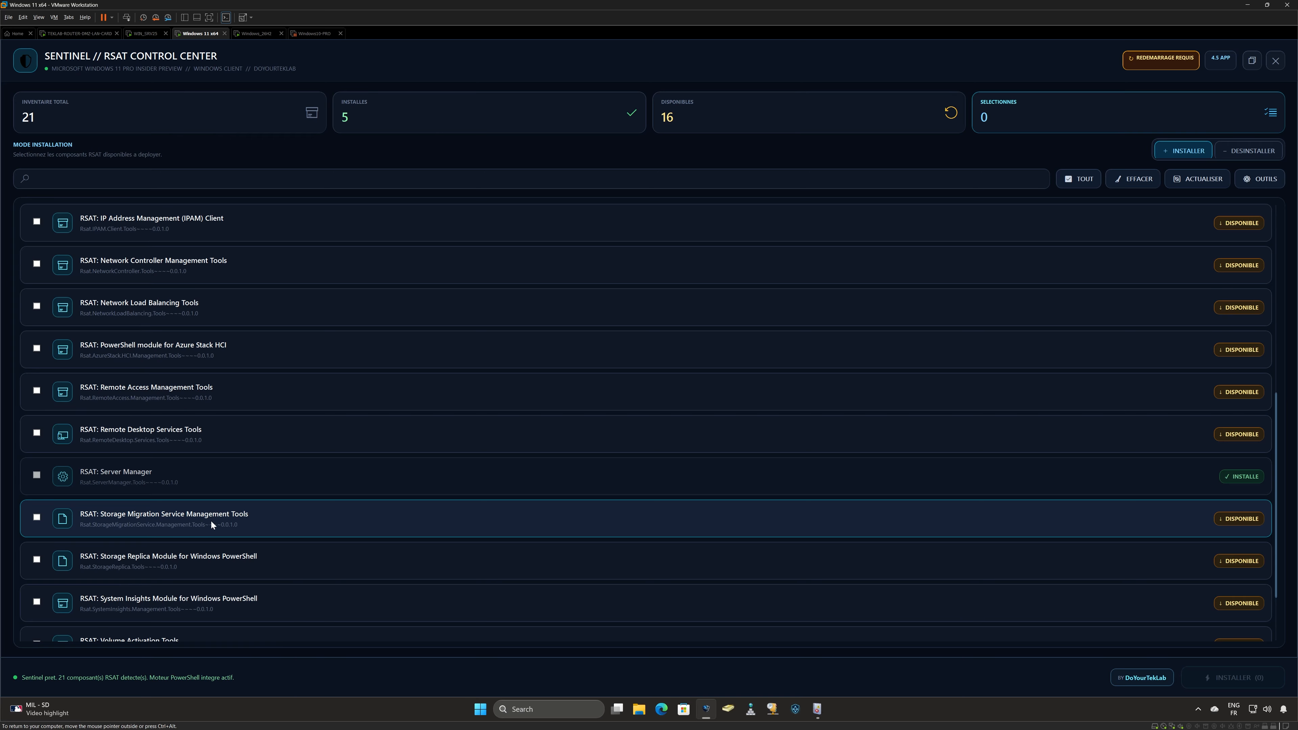
{"action": "scroll", "coordinate": [210, 523], "scroll_direction": "down", "scroll_amount": 2}
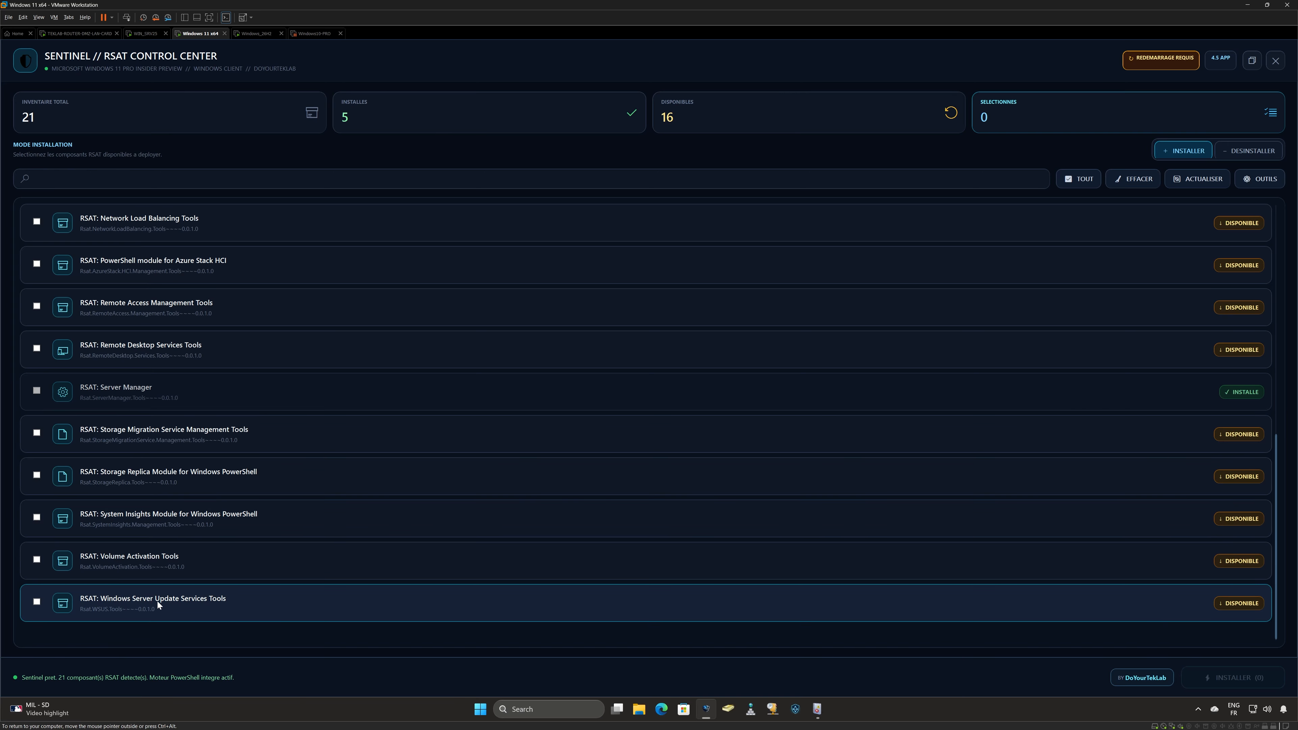
{"action": "scroll", "coordinate": [140, 459], "scroll_direction": "up", "scroll_amount": 3}
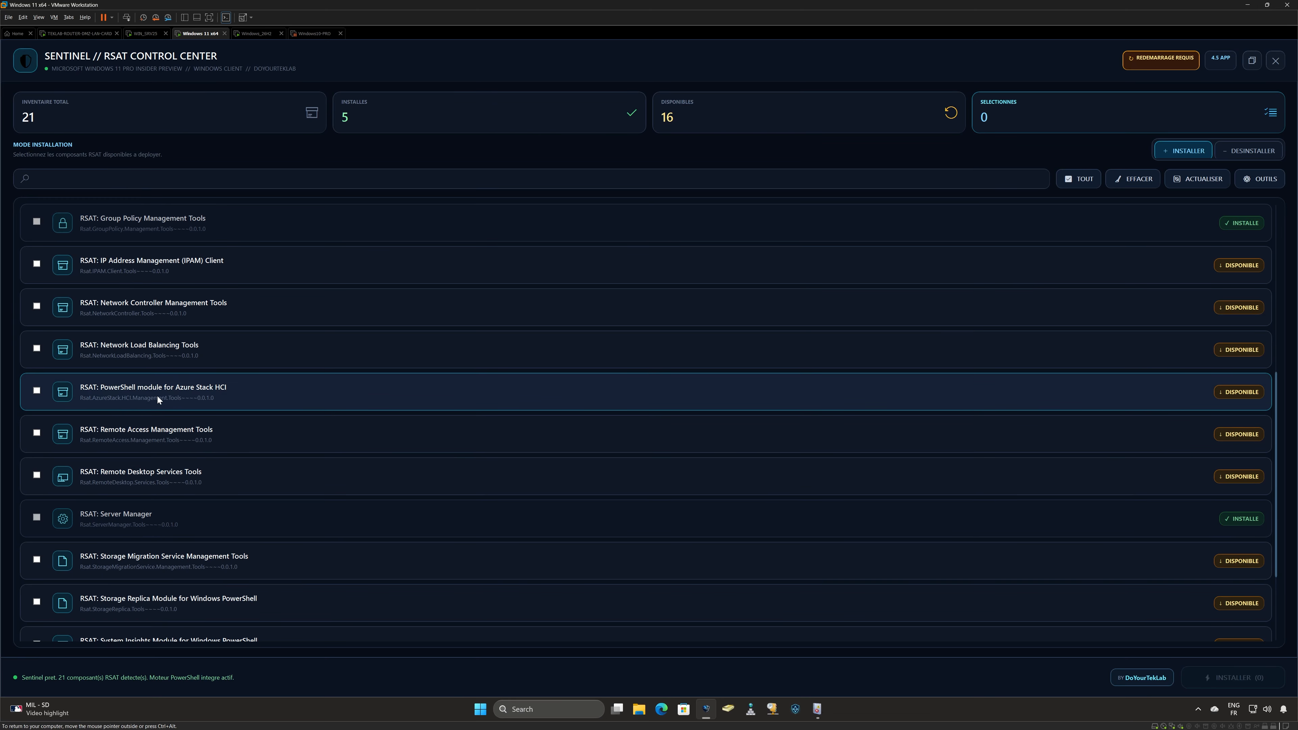
{"action": "scroll", "coordinate": [151, 353], "scroll_direction": "up", "scroll_amount": 3}
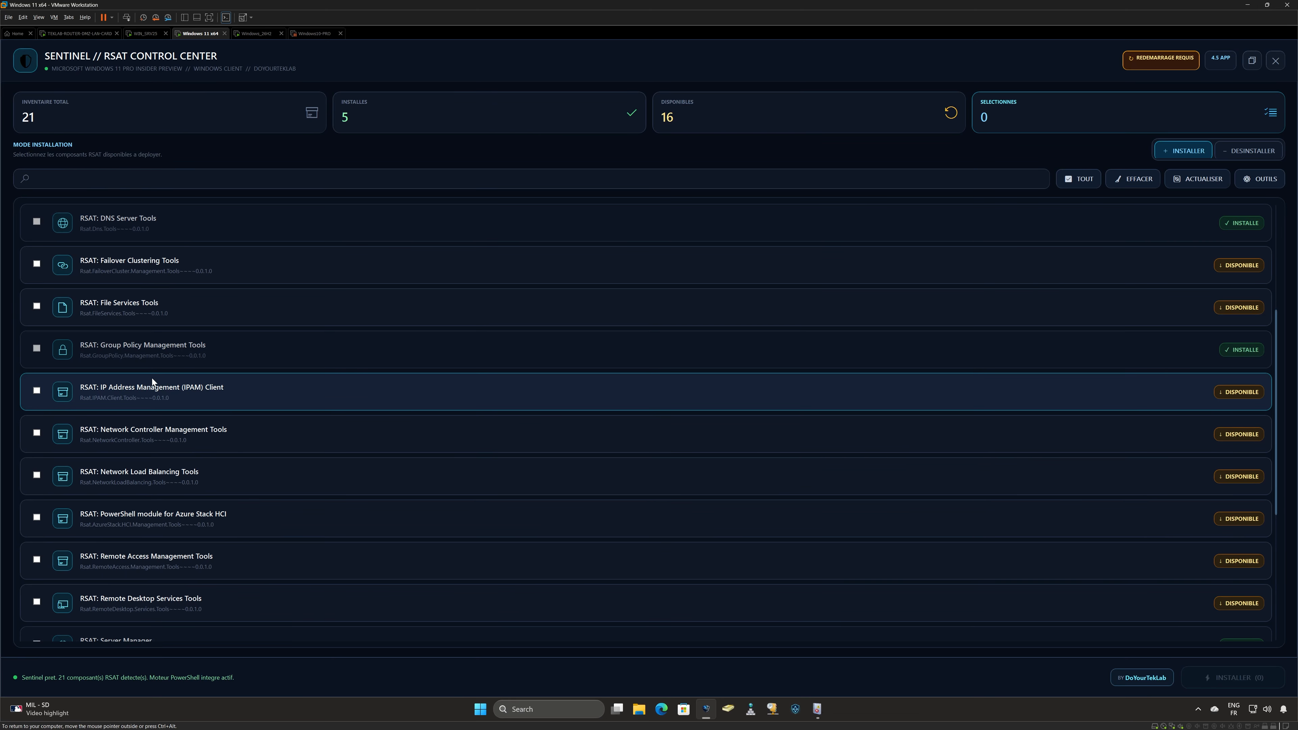
- Install the RSAT File Services Tools and Failover Clustering Tools components, confirming the deployment
{"action": "left_click", "coordinate": [100, 307]}
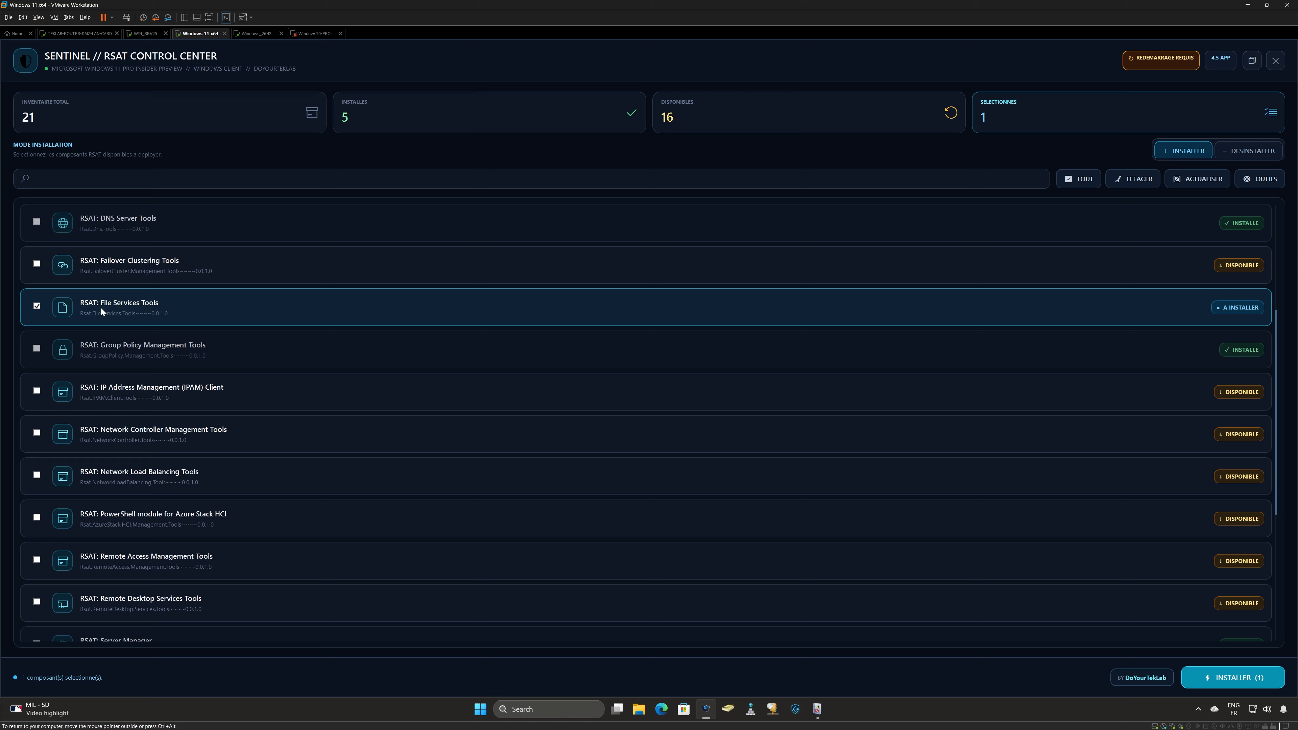
{"action": "scroll", "coordinate": [120, 309], "scroll_direction": "up", "scroll_amount": 3}
{"action": "left_click", "coordinate": [134, 393]}
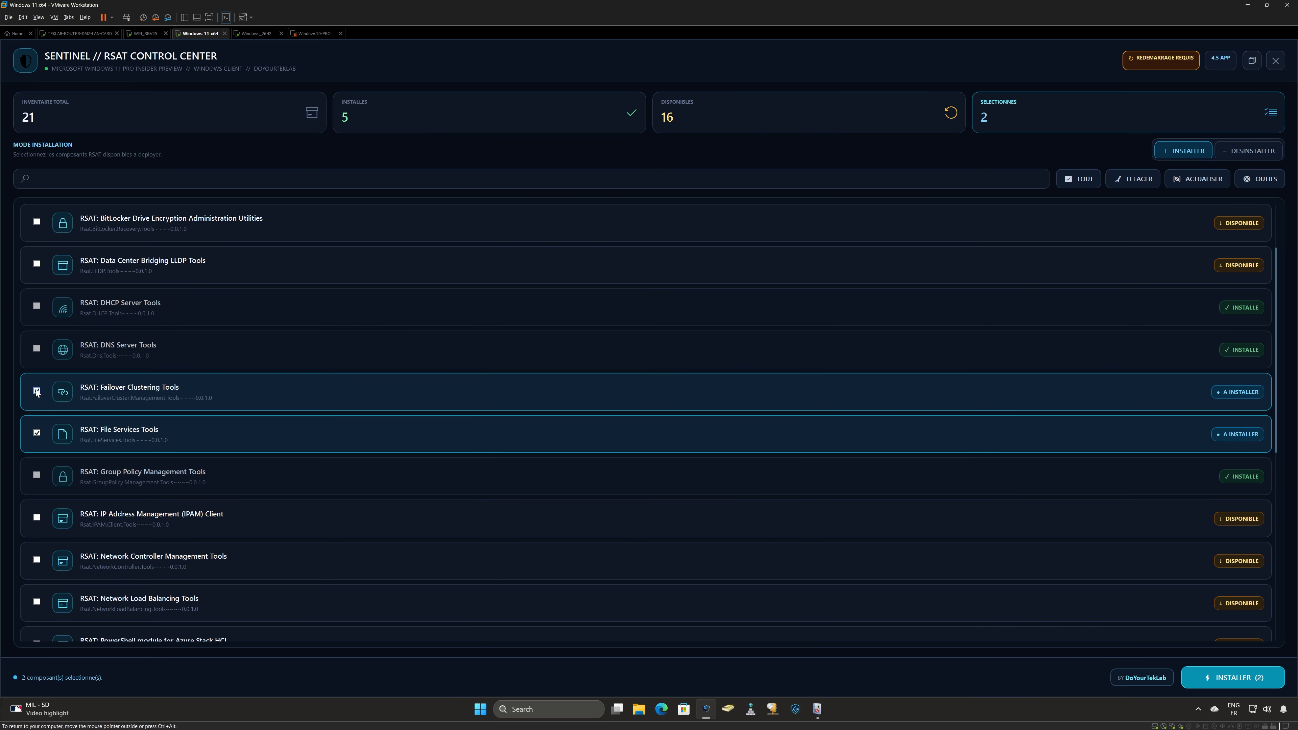
{"action": "left_click", "coordinate": [1232, 677]}
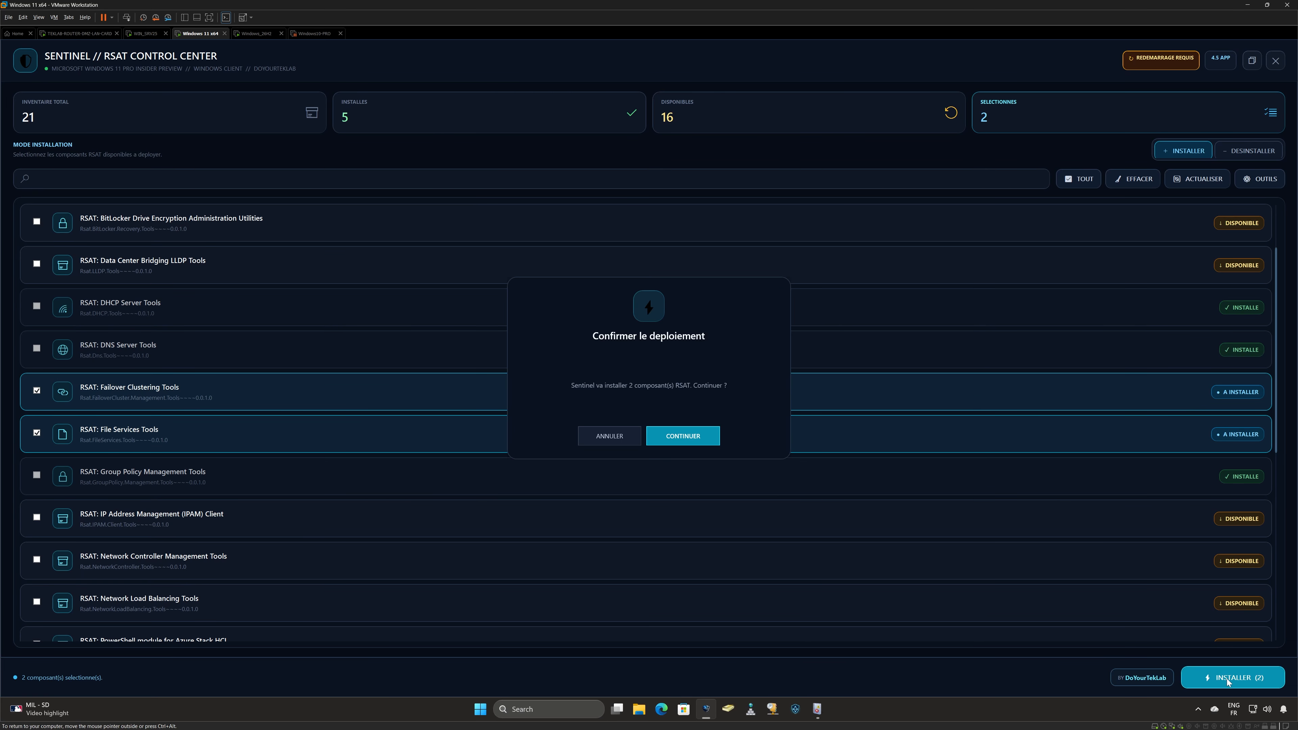
{"action": "left_click", "coordinate": [681, 437]}
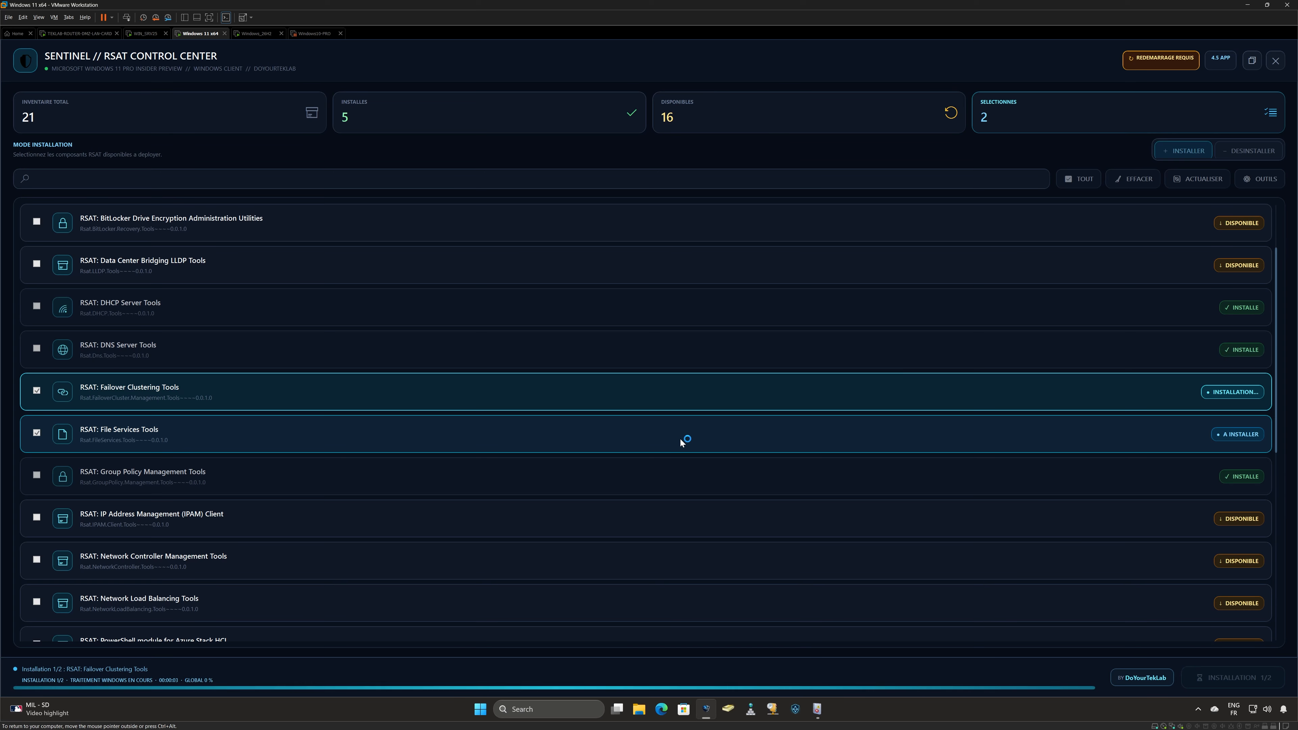